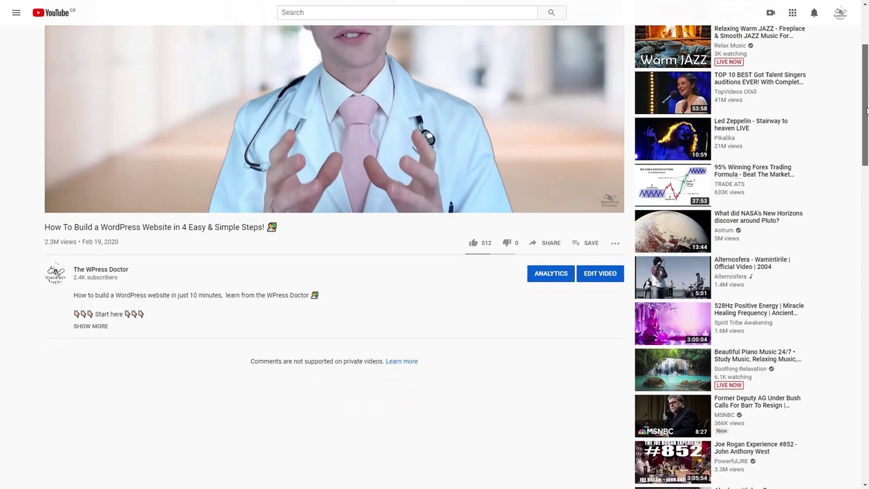
Expand the video description and open the Step 3 theme link, wpressdoctor.com/nr1theme.
left_click(96, 296)
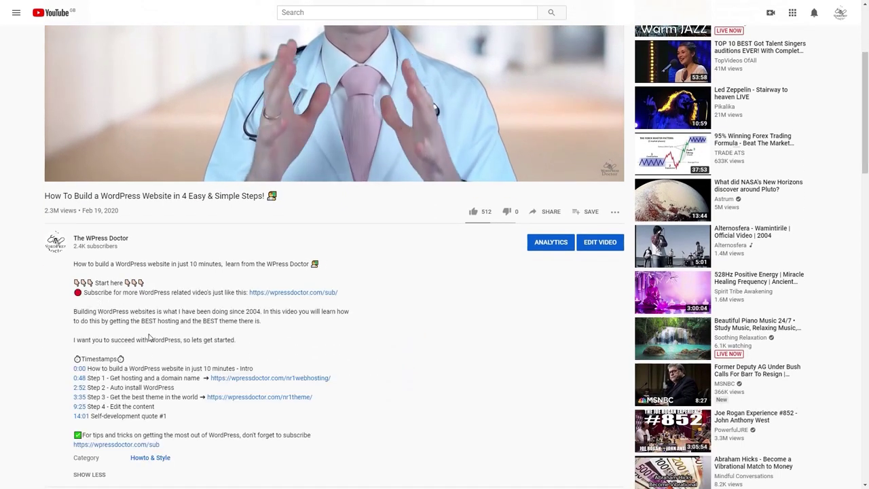
left_click_drag(110, 397, 194, 405)
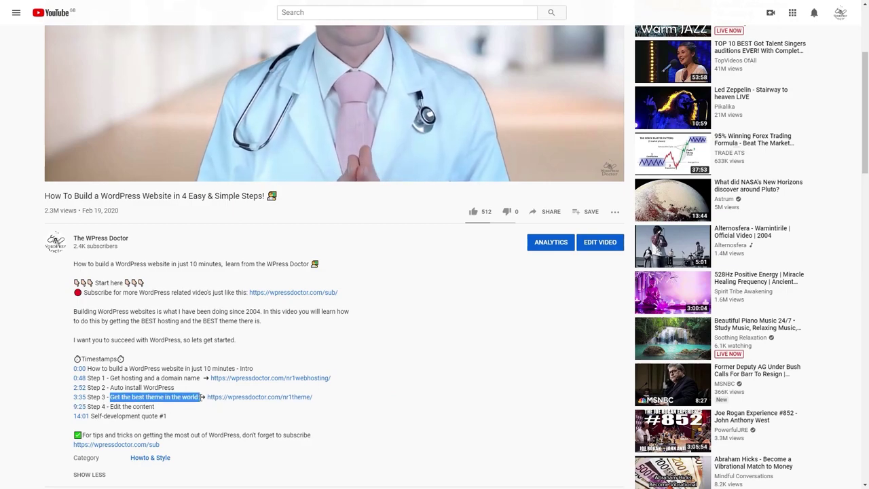
left_click(246, 396)
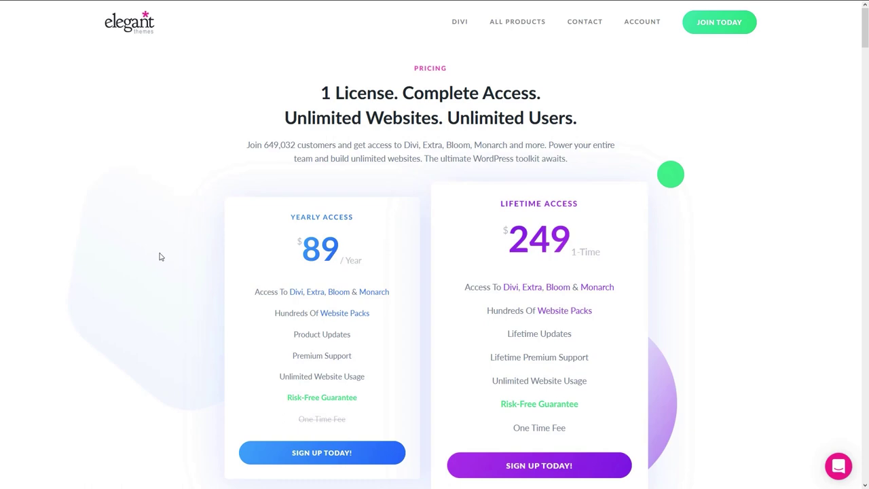
Compare the yearly and lifetime prices and sign up for the $89 Yearly Access plan.
left_click_drag(307, 251, 338, 250)
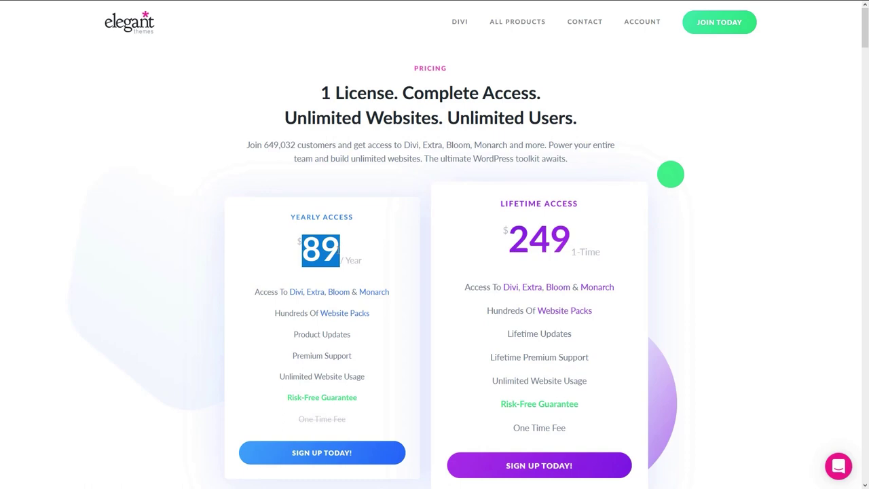
triple_click(539, 203)
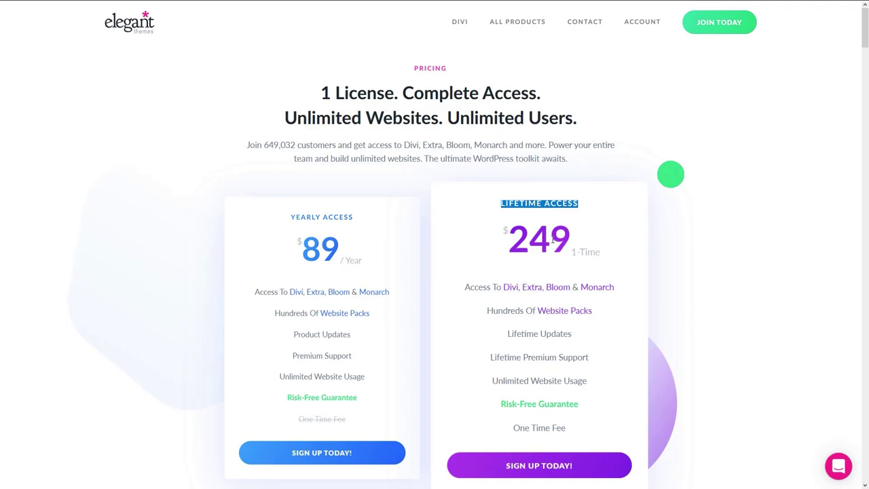
left_click(322, 452)
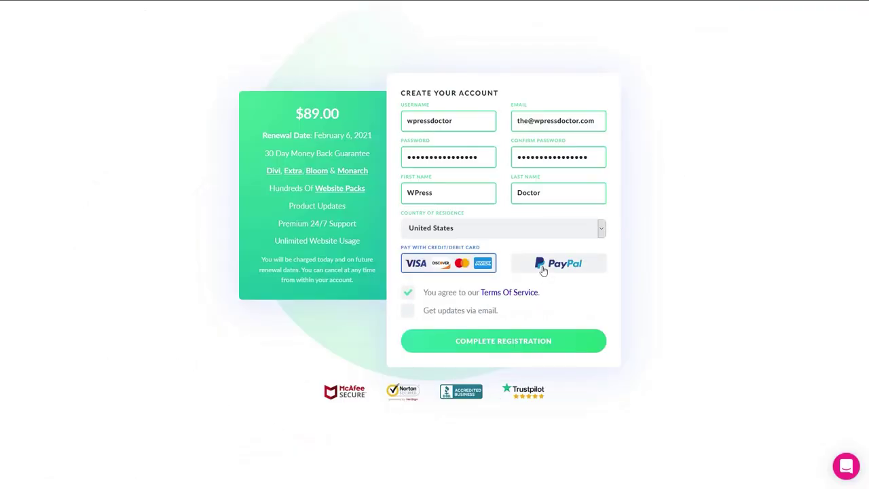
Agree to the Terms of Service, complete the registration and download the Divi theme.
left_click(408, 293)
left_click(407, 296)
left_click(504, 342)
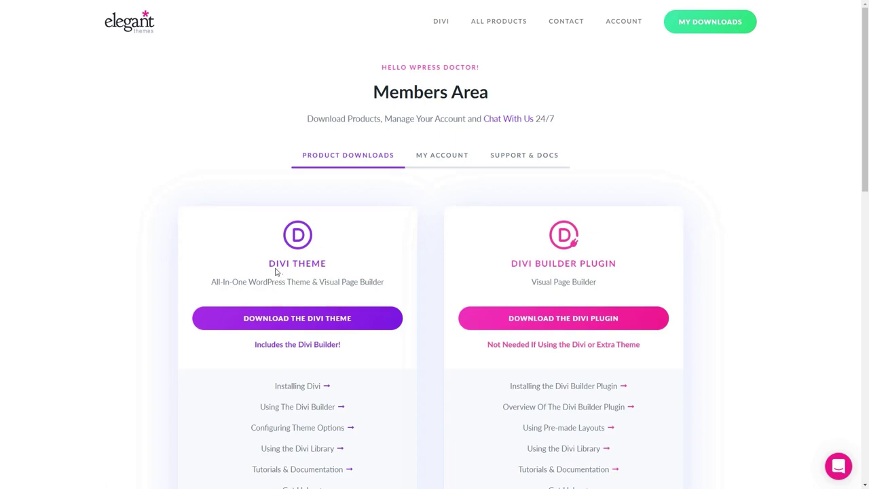
left_click(297, 320)
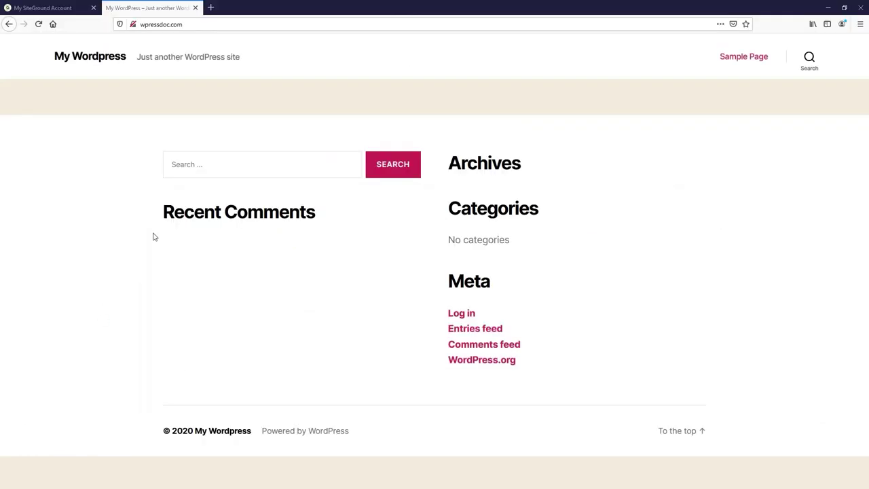
Go to wpressdoc.com/wp-admin and log in to the WordPress site's admin area.
left_click(204, 23)
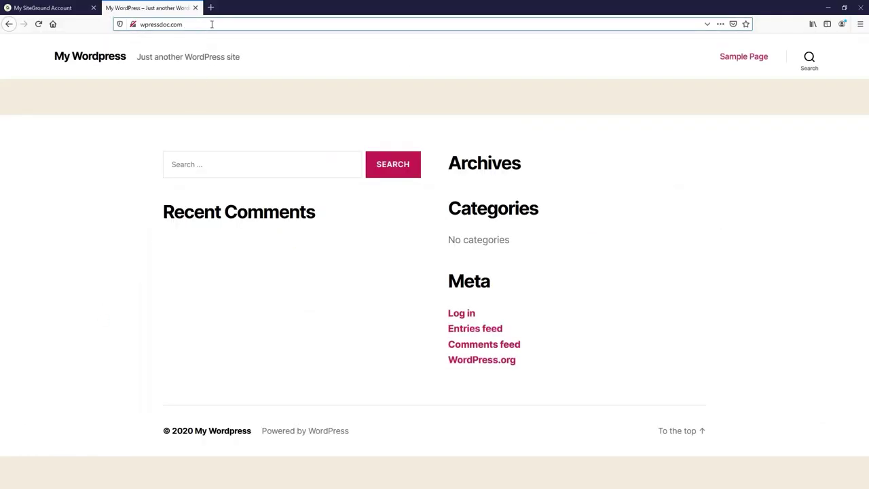
type("/")
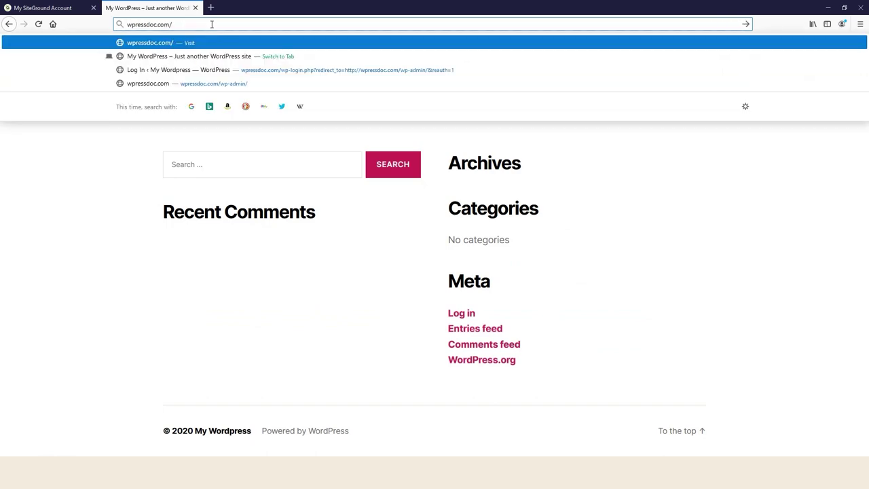
type("wp")
type("-admin")
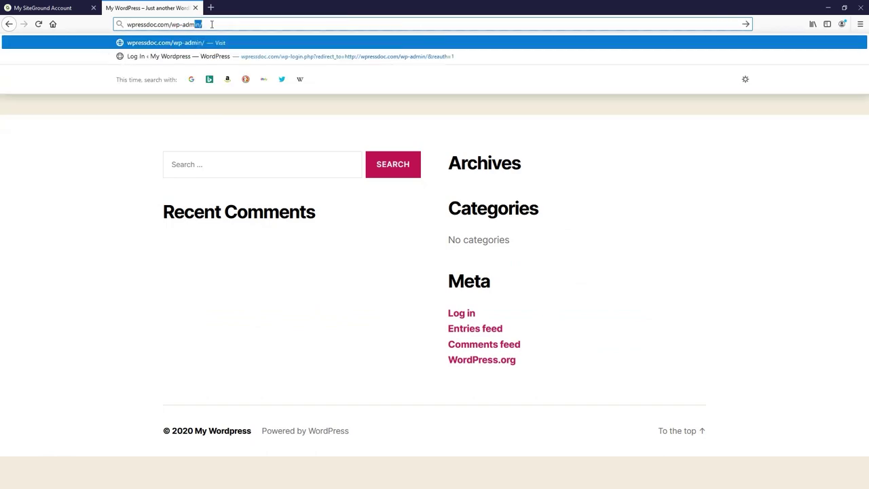
key("Return")
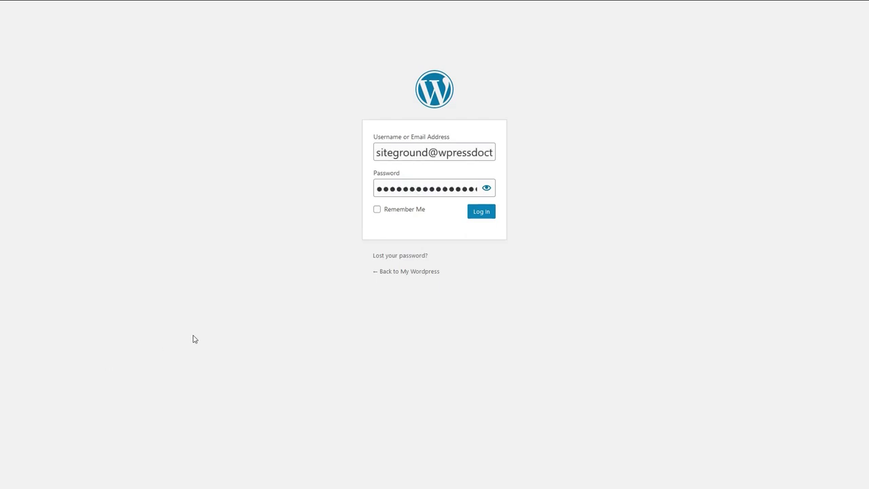
left_click(483, 215)
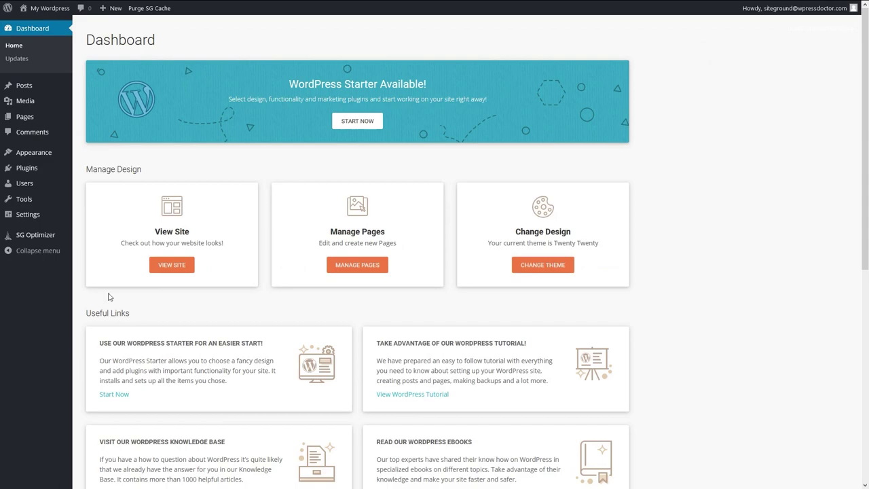
Deactivate the WordPress Starter plugin and delete it from the installed plugins.
mouse_move(27, 168)
left_click(107, 174)
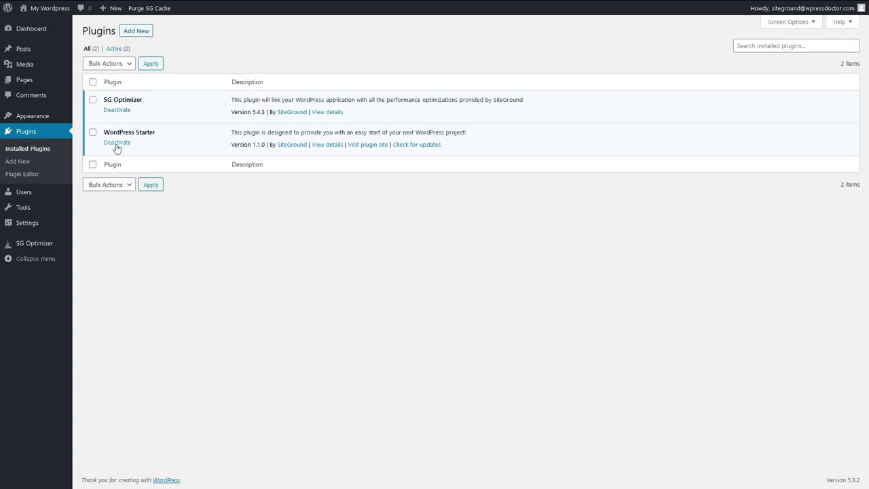
left_click(117, 145)
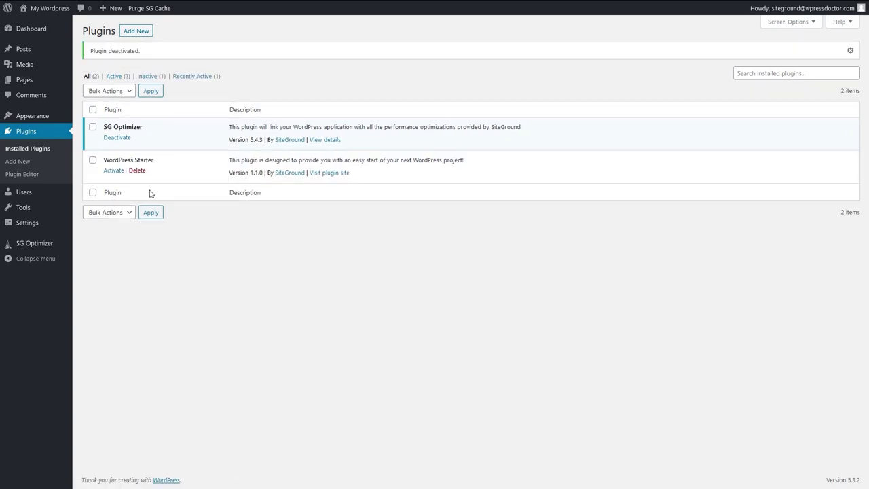
left_click(137, 170)
left_click(455, 193)
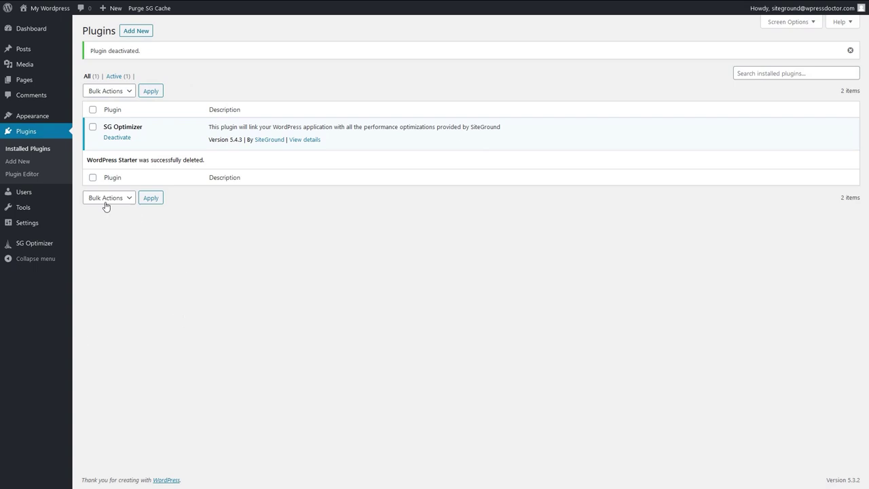
Upload Divi.zip as a new theme, install it and activate it.
mouse_move(33, 115)
left_click(89, 117)
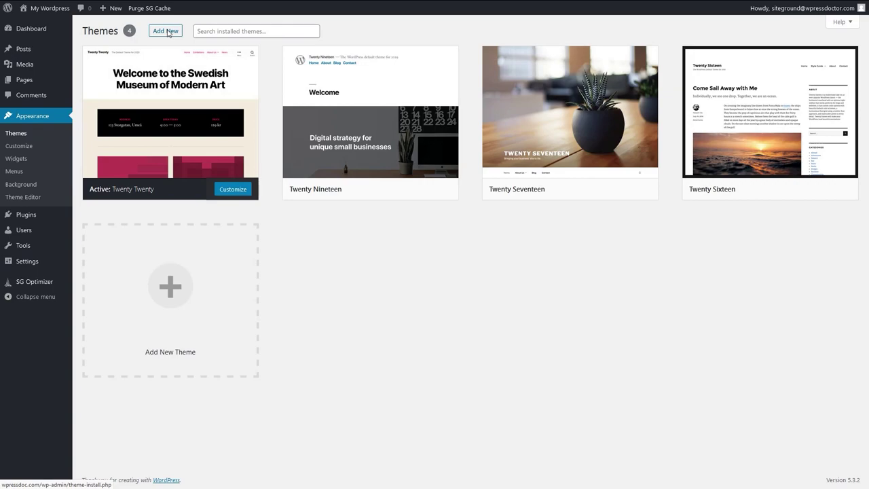
left_click(168, 32)
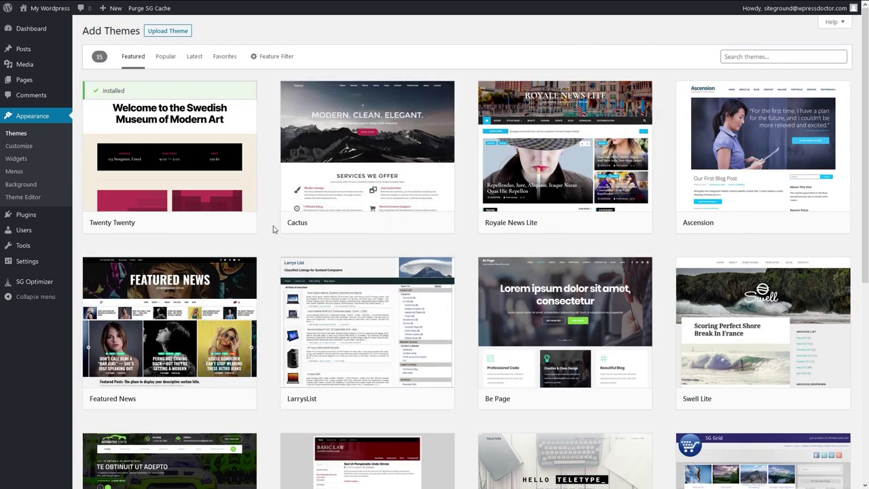
left_click(165, 32)
key("Return")
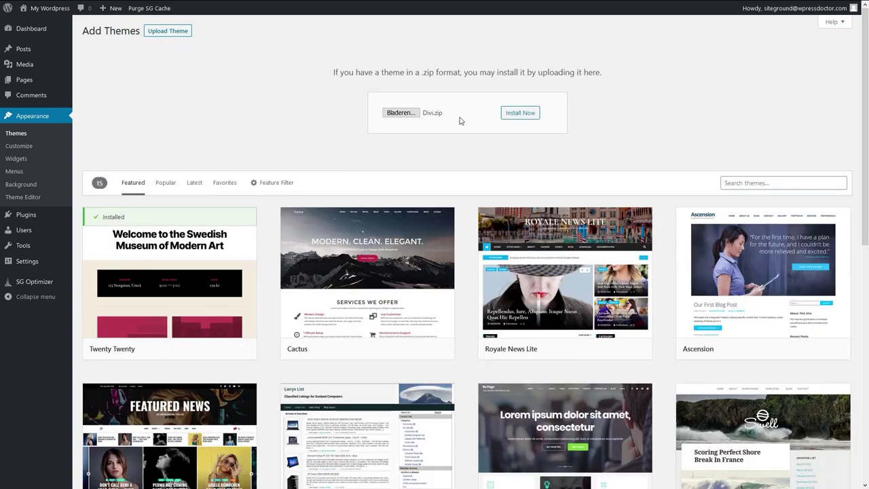
left_click(518, 113)
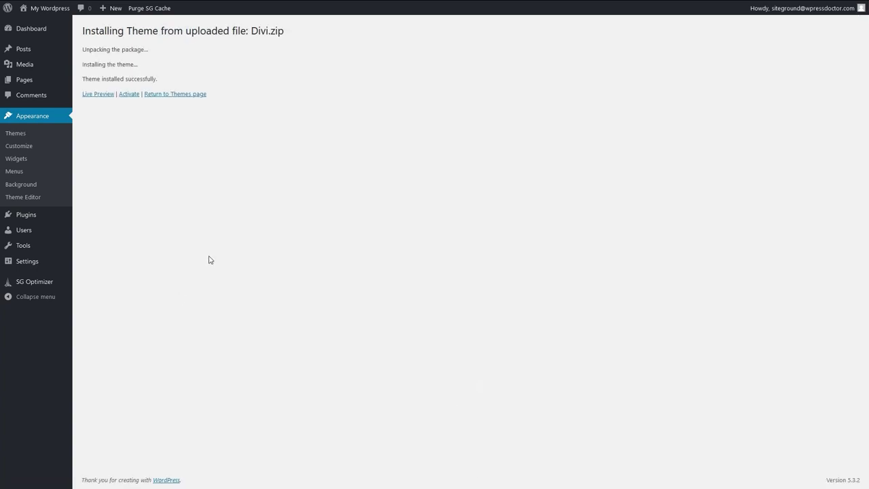
left_click(129, 95)
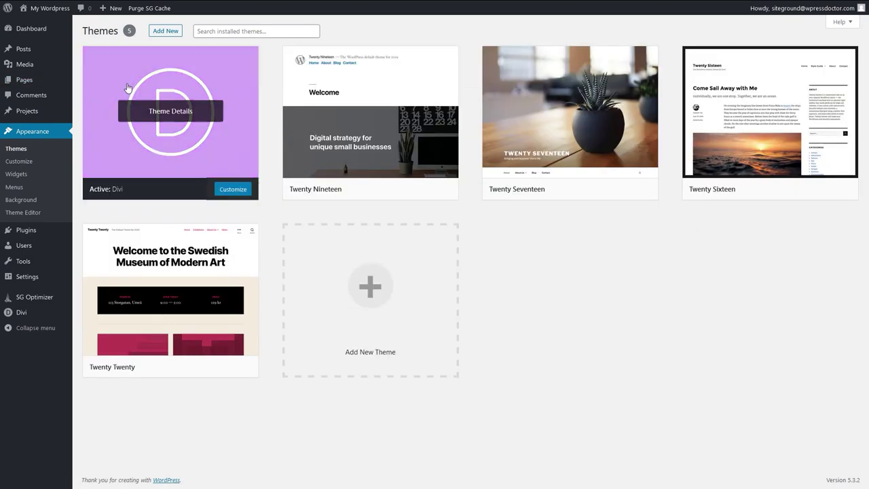
Add a new page and start building it with the Divi Builder.
left_click(88, 80)
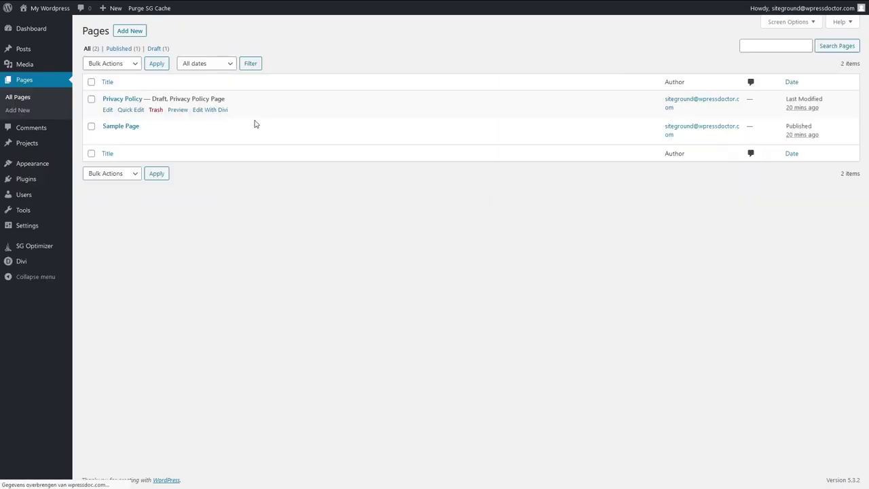
left_click(131, 32)
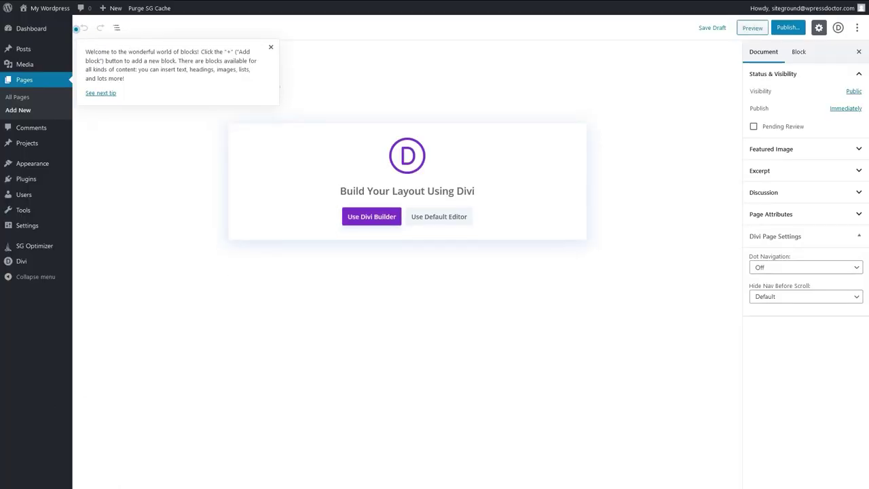
left_click(370, 219)
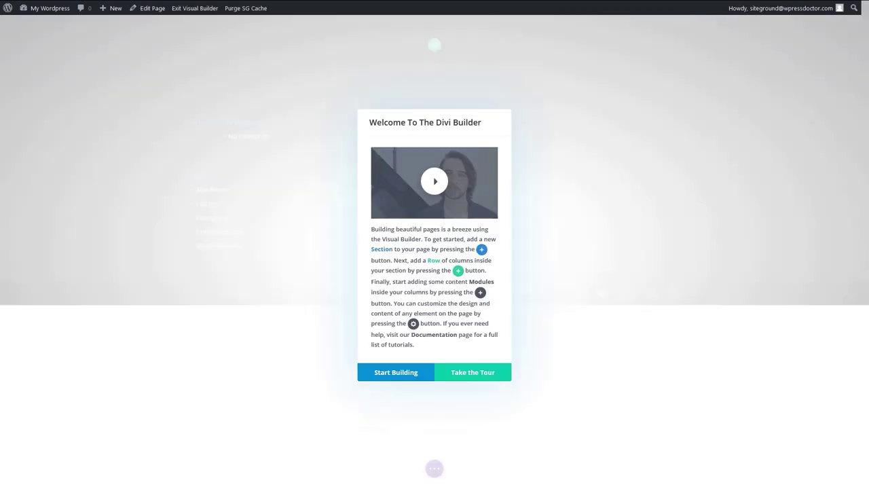
left_click(407, 378)
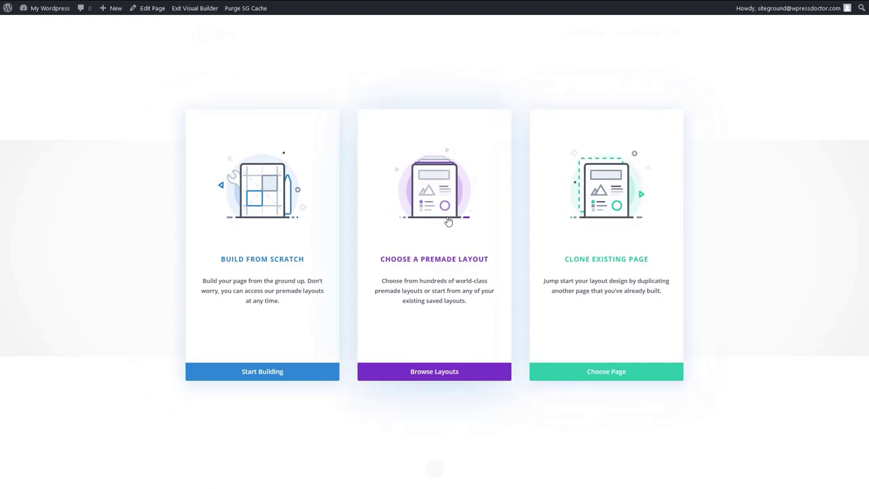
Browse the premade layouts and choose the Food Recipes Landing Page layout for the page.
left_click(444, 218)
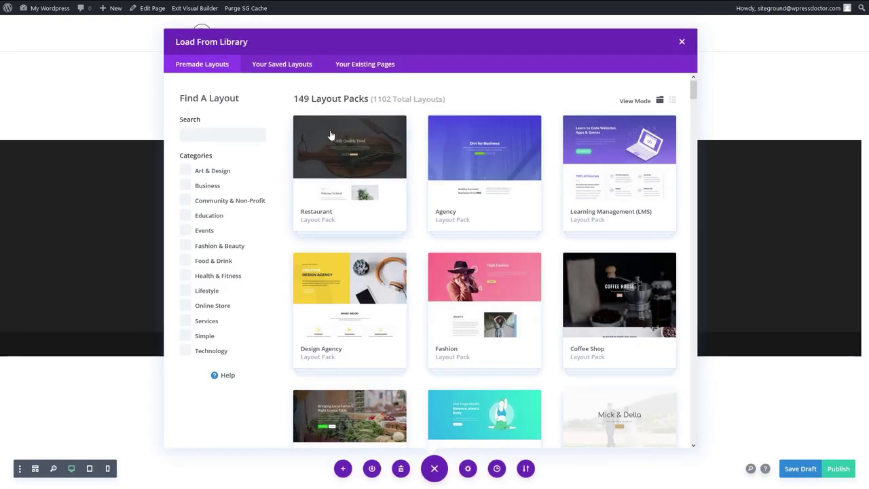
left_click_drag(303, 99, 447, 99)
left_click(377, 98)
left_click(449, 101)
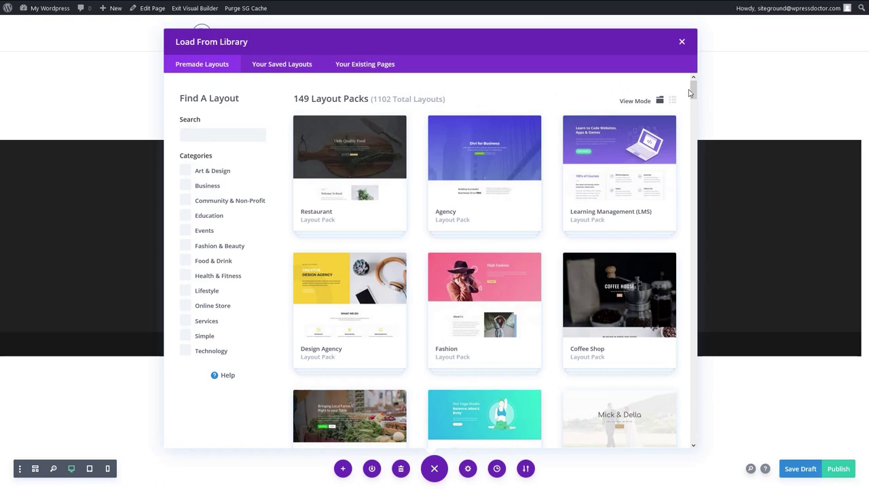
left_click_drag(693, 95, 695, 144)
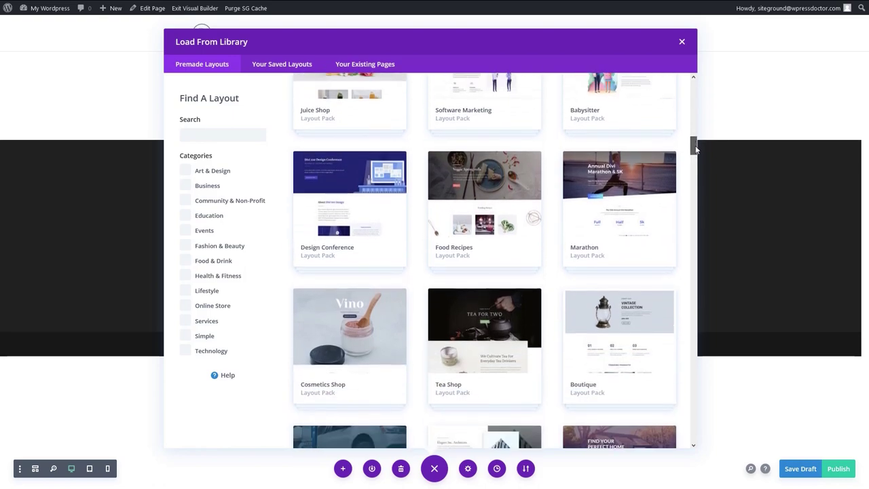
left_click(484, 217)
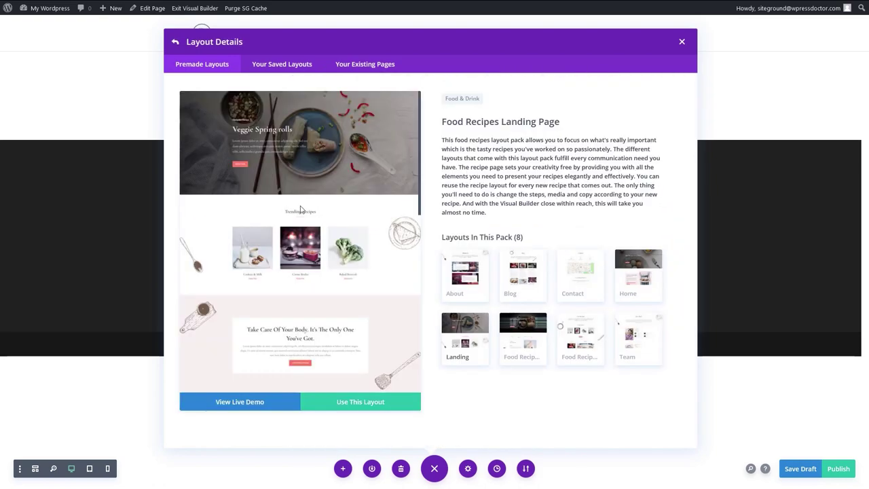
left_click(358, 402)
left_click(360, 260)
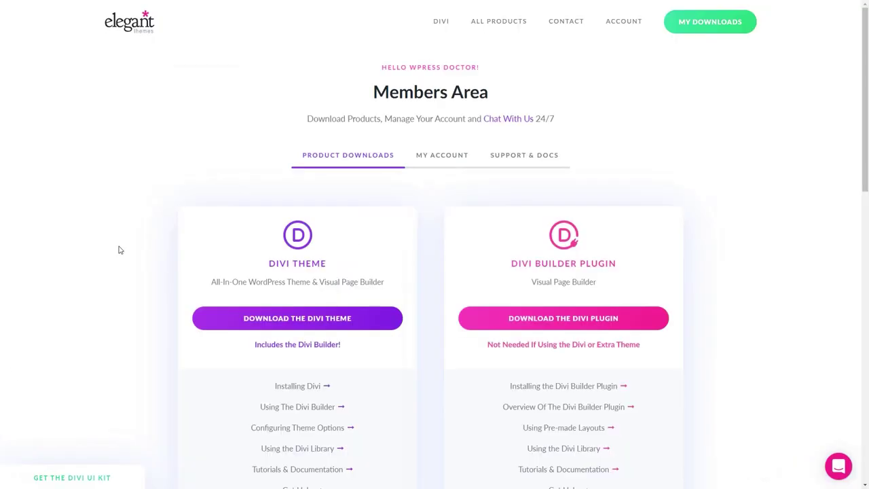
Switch to the Elegant Themes members area, open the account's username and API key page, and select the active API key.
mouse_move(626, 28)
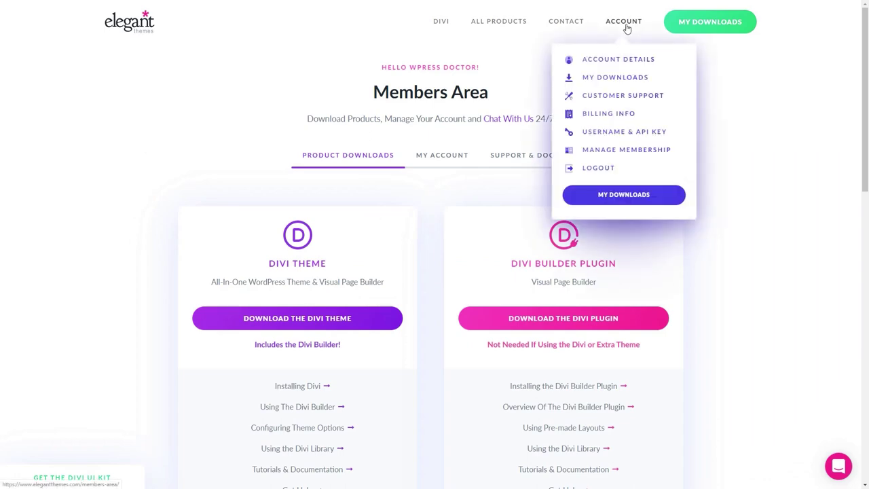
left_click(616, 131)
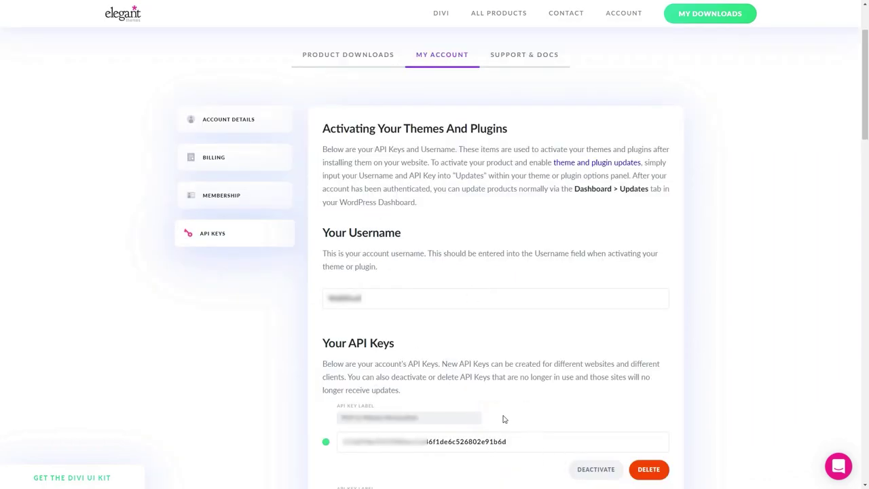
left_click(492, 441)
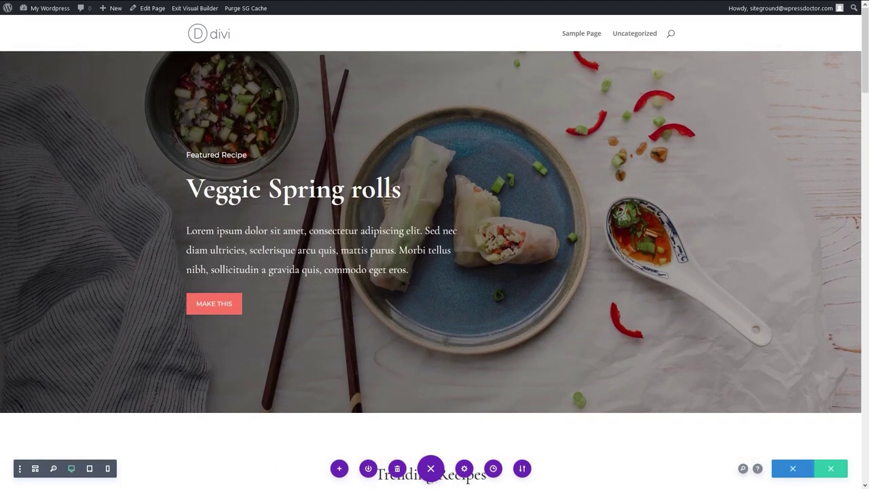
Look through the imported landing page from its header image down to the Featured In logos.
scroll(866, 77, "down", 2)
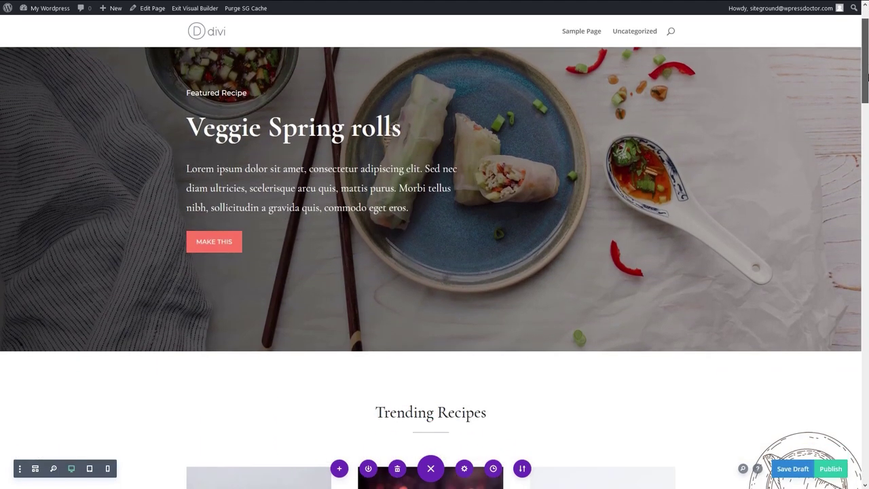
left_click_drag(866, 77, 866, 386)
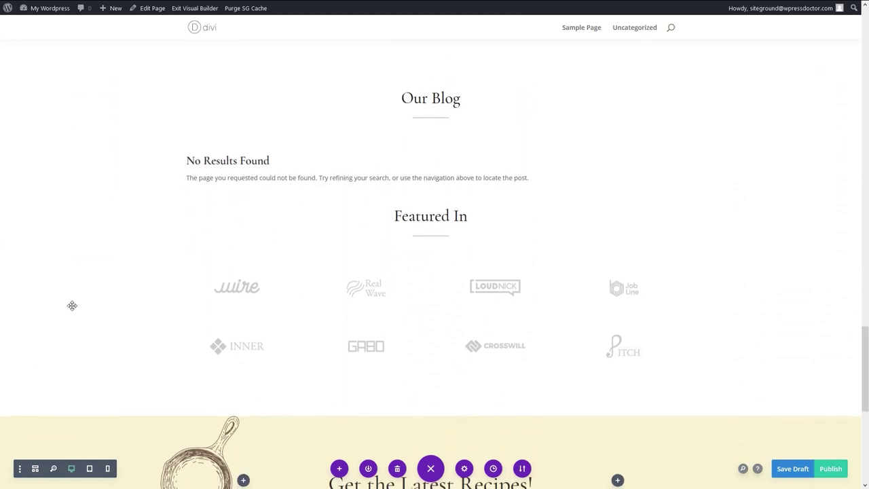
Return to the site dashboard, add a new page titled "Home" and start building it with the Divi Builder.
mouse_move(48, 8)
left_click(33, 44)
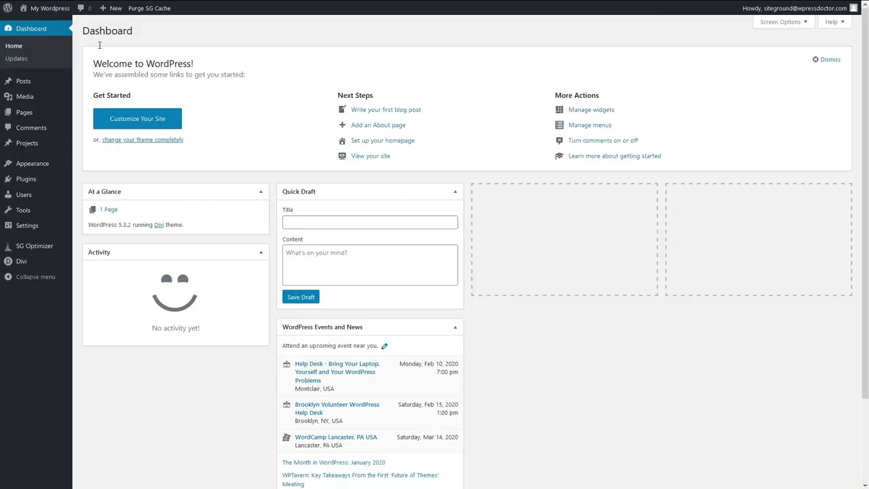
mouse_move(21, 112)
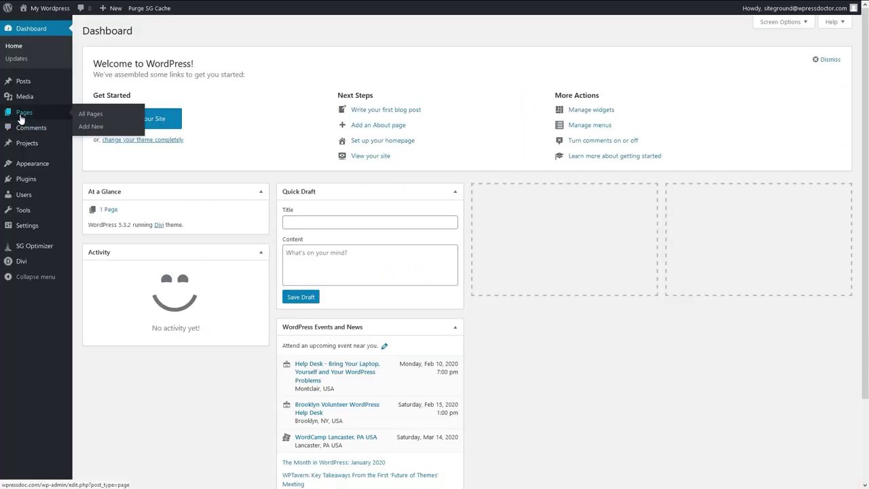
left_click(92, 127)
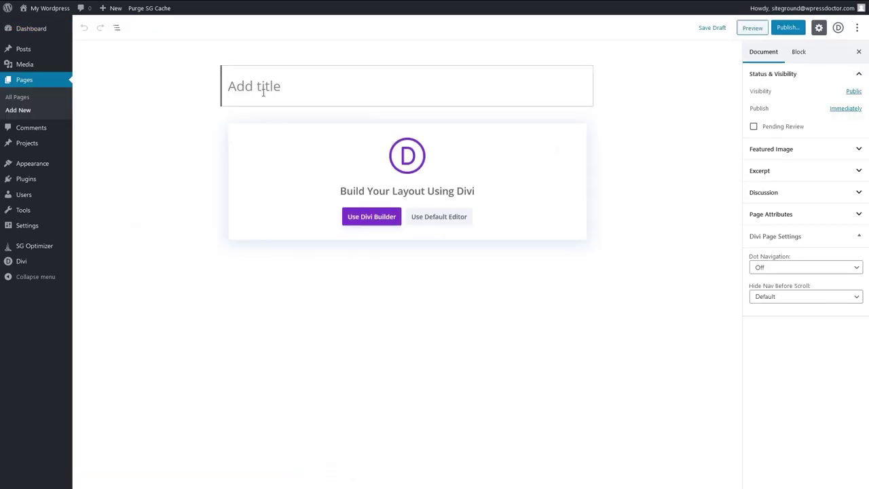
type("Home")
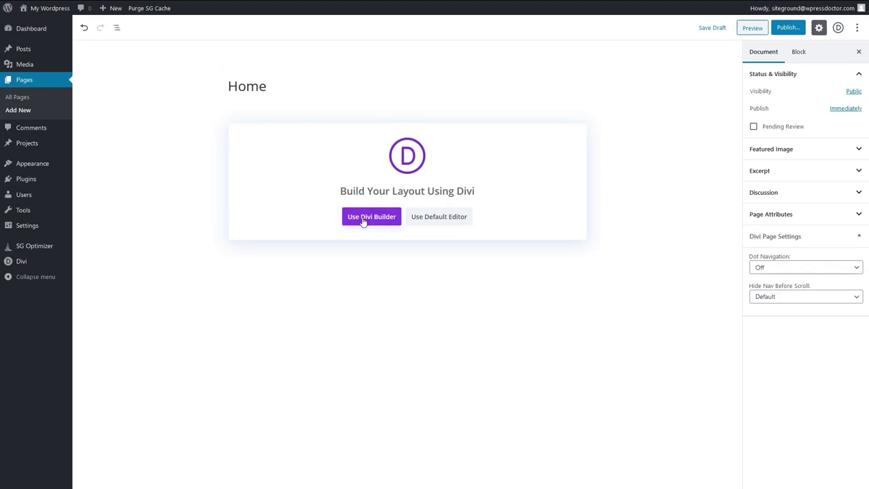
left_click(364, 219)
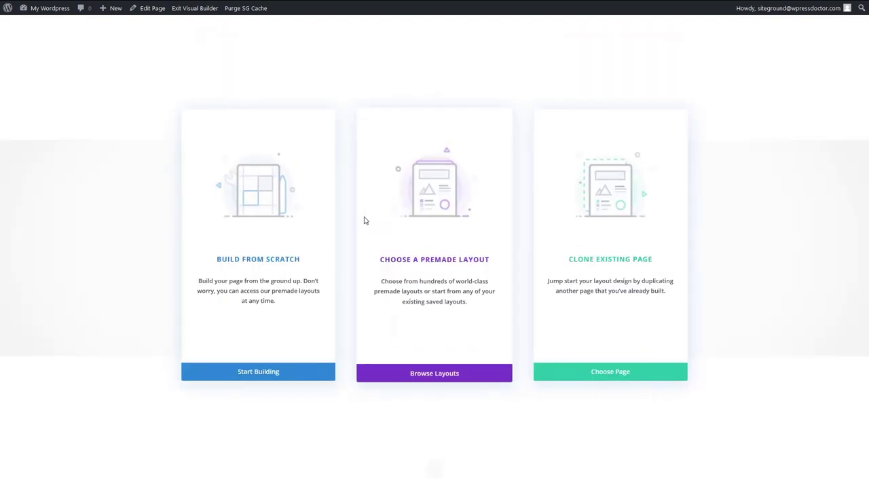
Load the premade Driving School Landing Page layout into the page and look through the imported result.
left_click(424, 259)
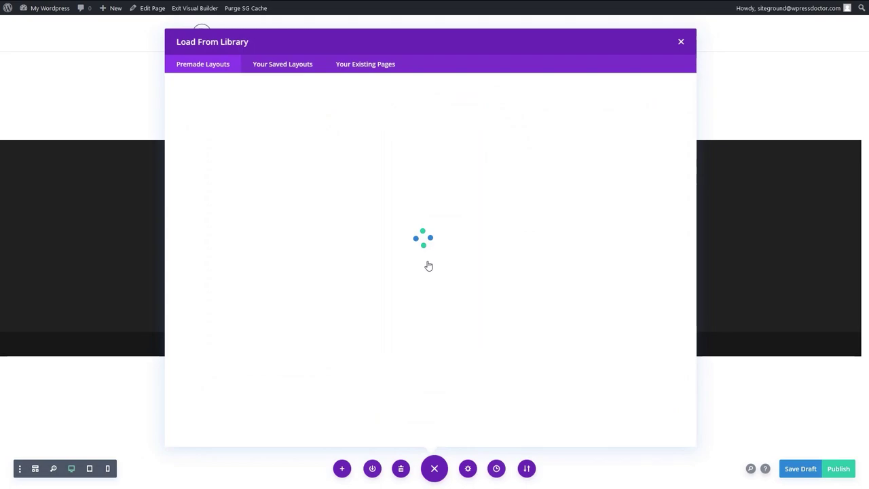
left_click_drag(692, 88, 694, 271)
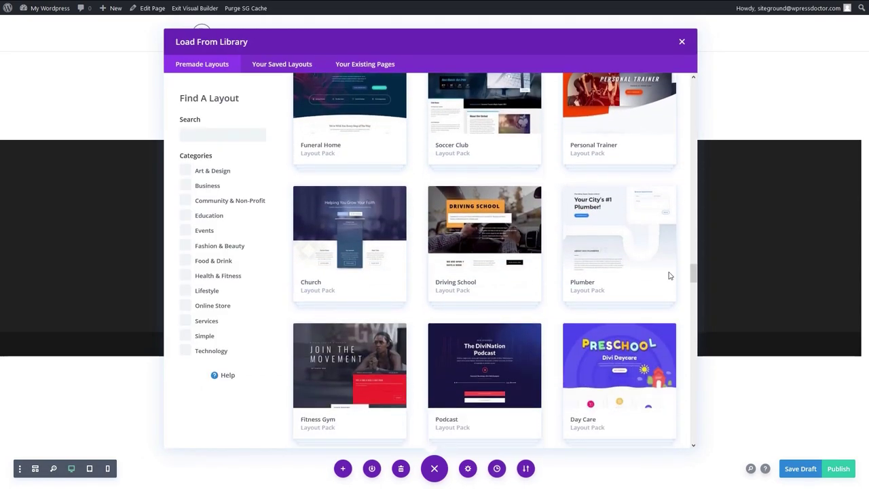
left_click(465, 238)
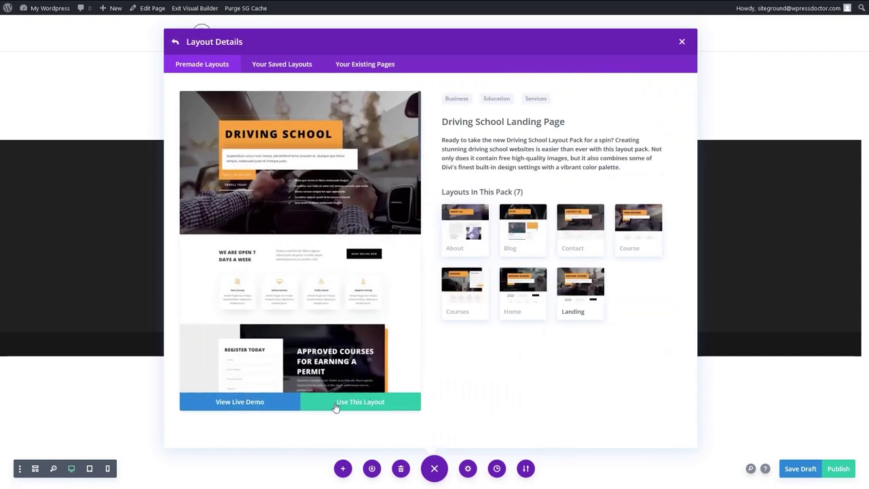
left_click(335, 407)
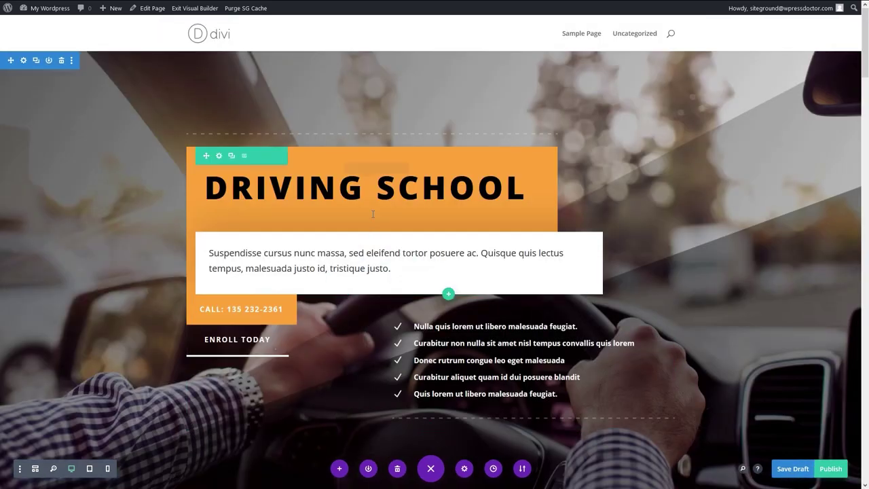
left_click_drag(867, 60, 867, 231)
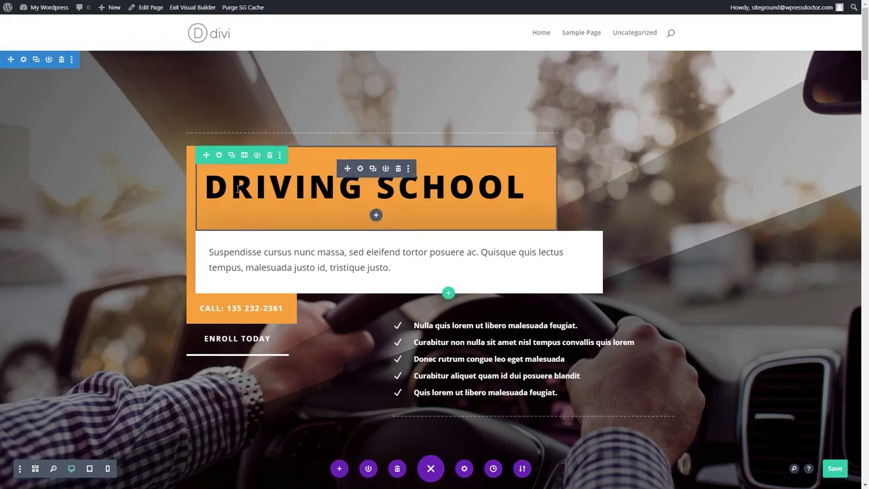
Add the line "Dr. WPress" above "Driving School" in the hero heading's text module and save the module.
left_click(361, 168)
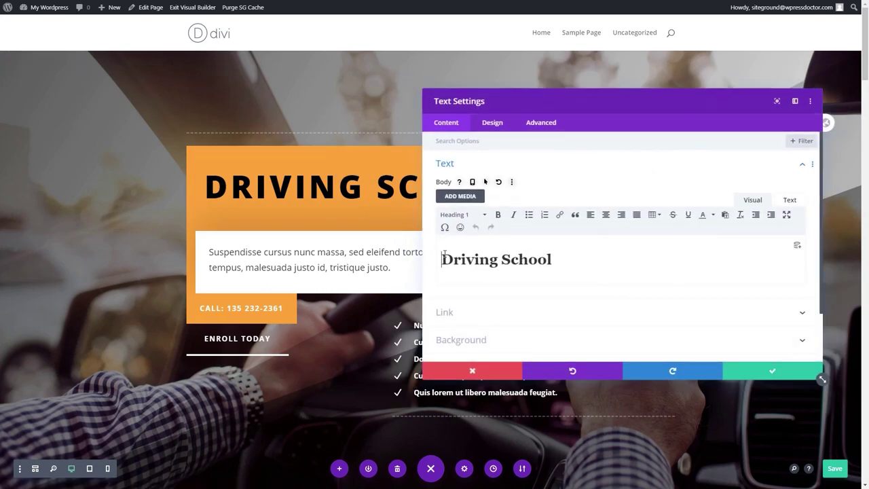
left_click(444, 254)
key("Return")
key("Up")
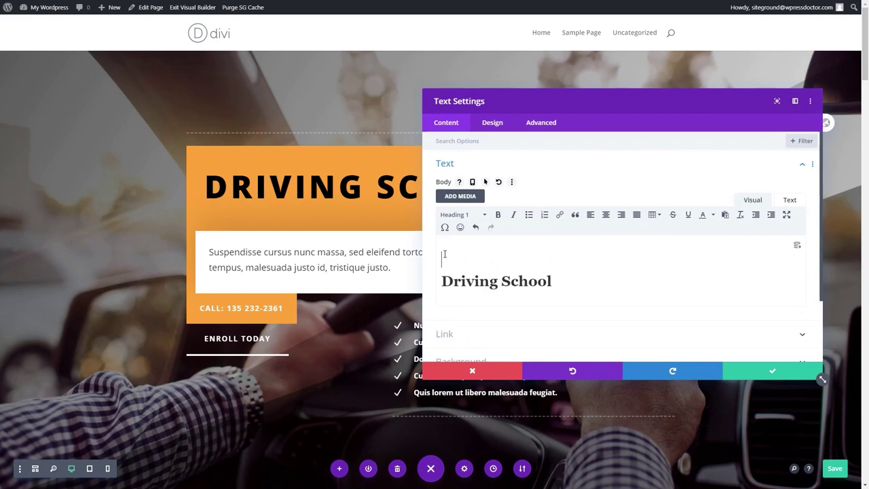
type("WPr")
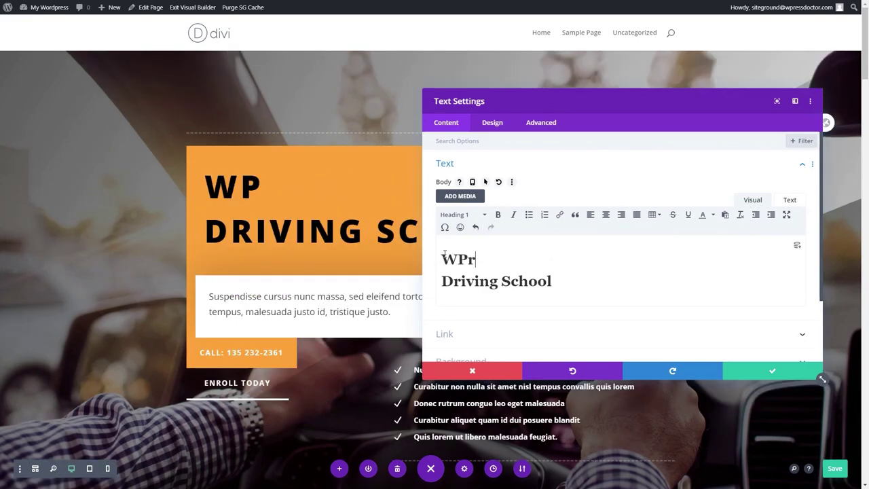
type("ess")
key("Home")
type("Dr.")
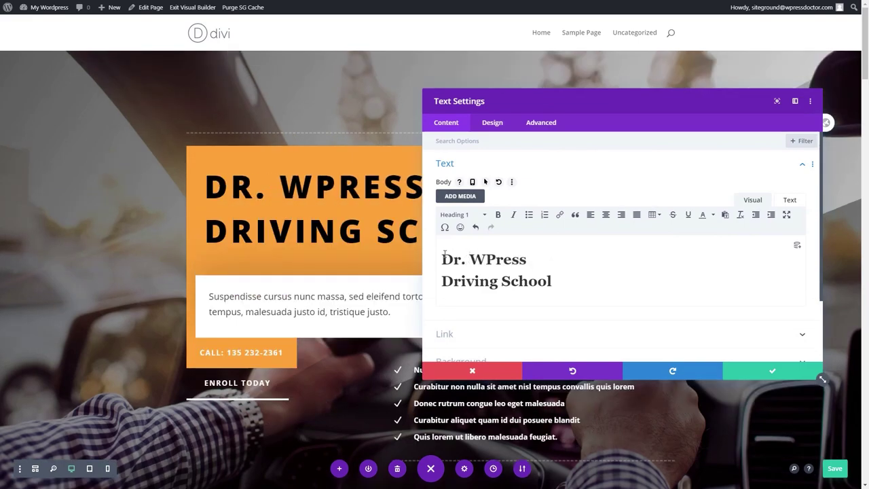
left_click_drag(595, 110, 608, 87)
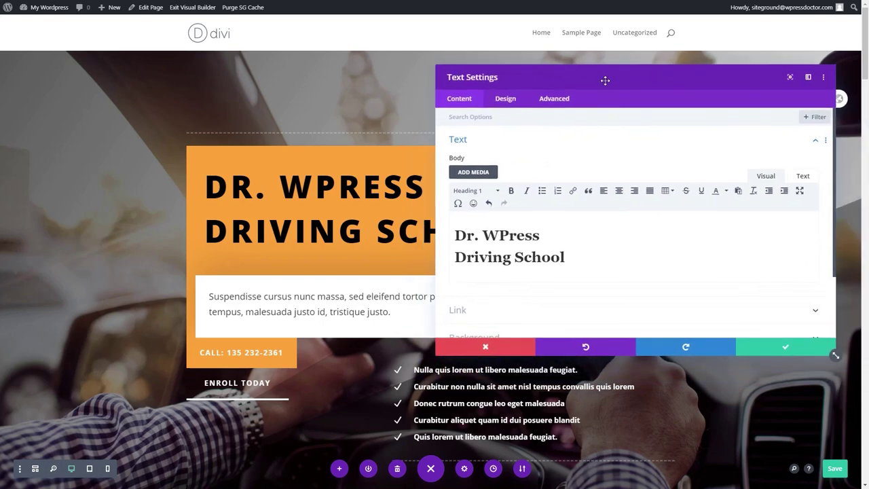
left_click(781, 353)
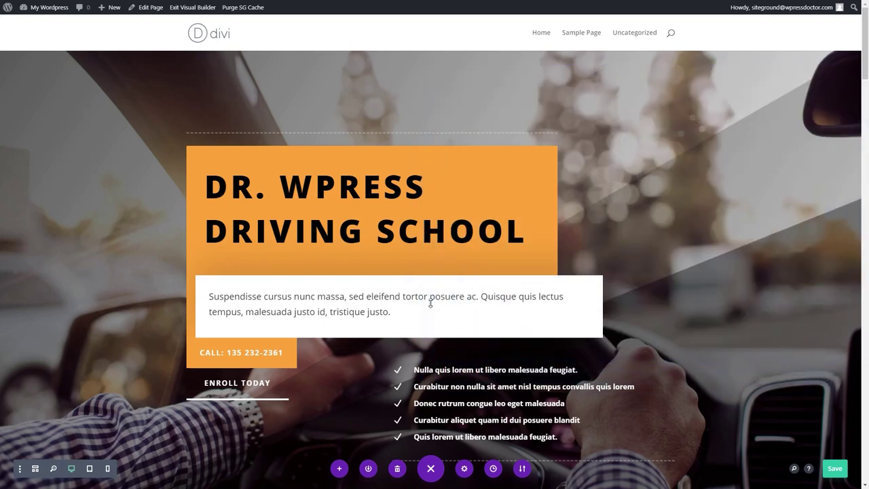
Change the title of the first checkmark item in the hero section to "Really awesome feature".
scroll(512, 224, "down", 2)
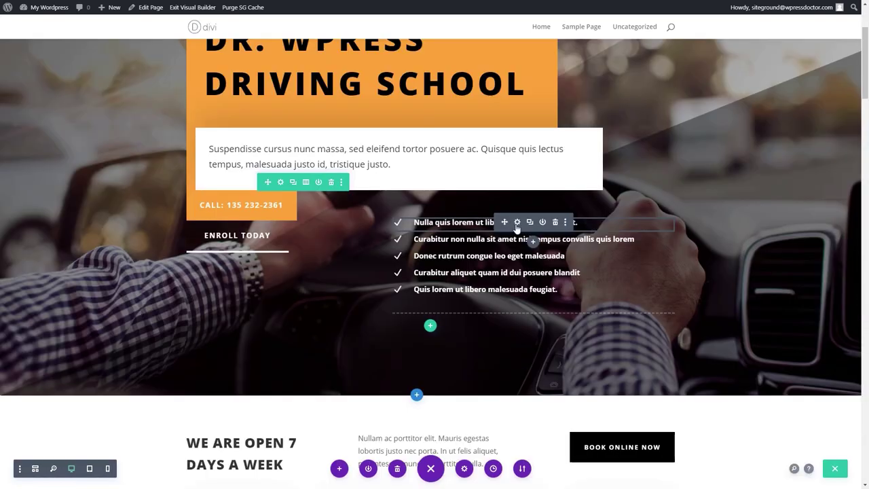
left_click(517, 222)
triple_click(501, 171)
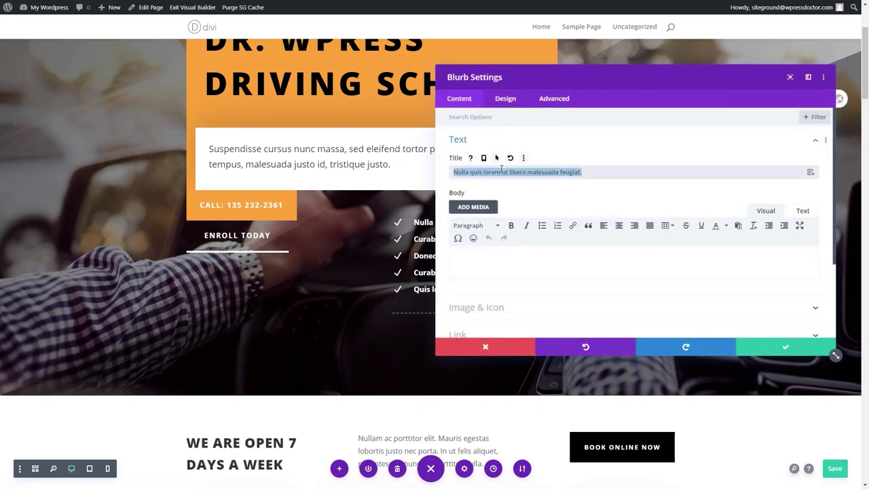
type("Really aw")
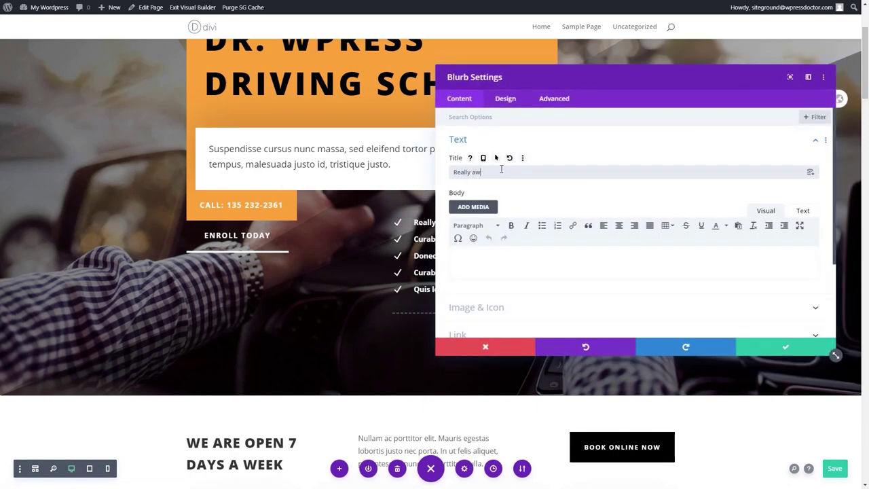
type("esome feature")
left_click(760, 346)
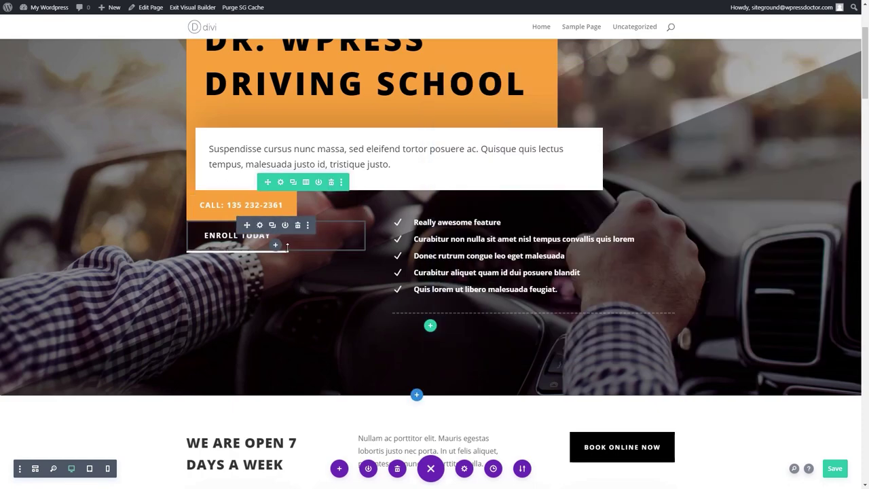
Insert an Image module below the Enroll Today button and upload the doctor picture into it at full size.
left_click(276, 247)
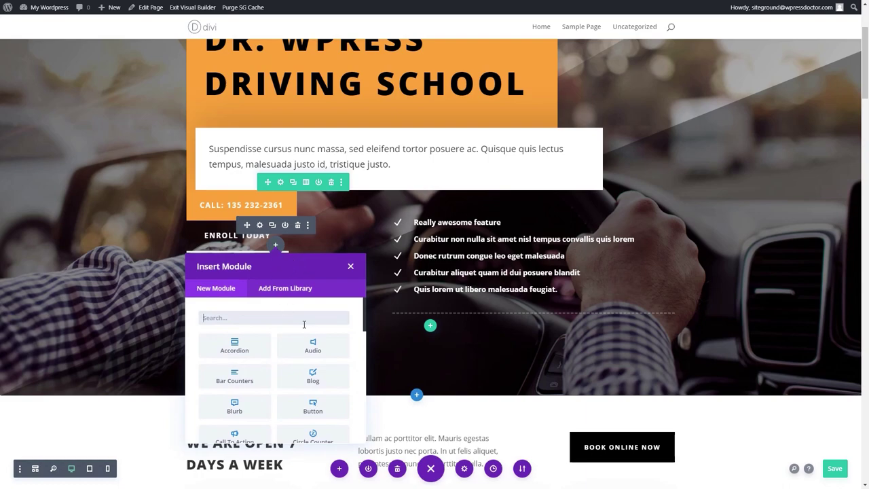
left_click_drag(365, 316, 358, 376)
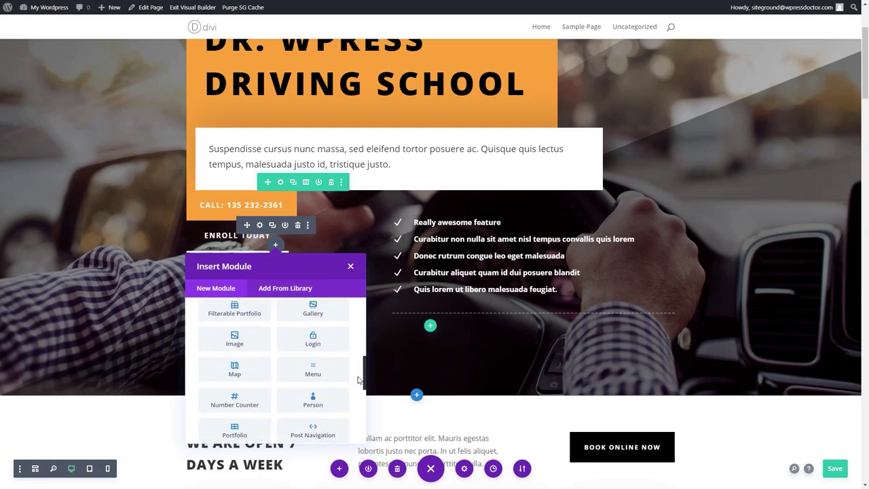
left_click(241, 348)
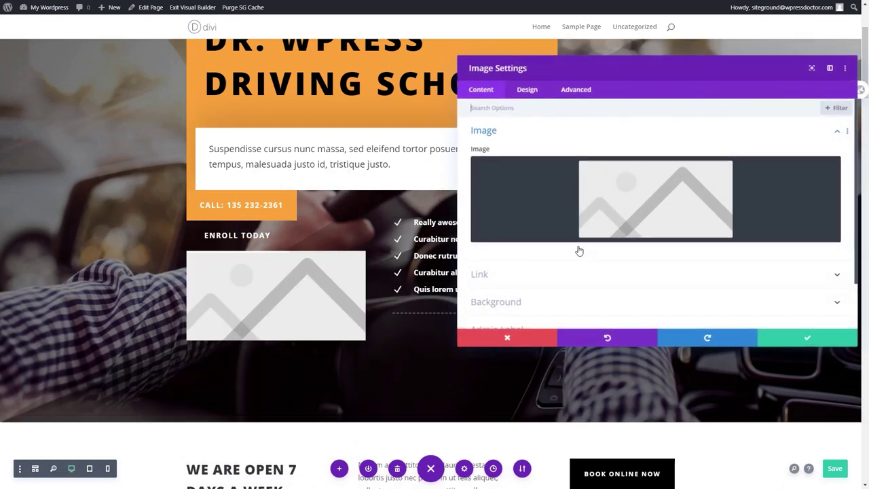
left_click(631, 201)
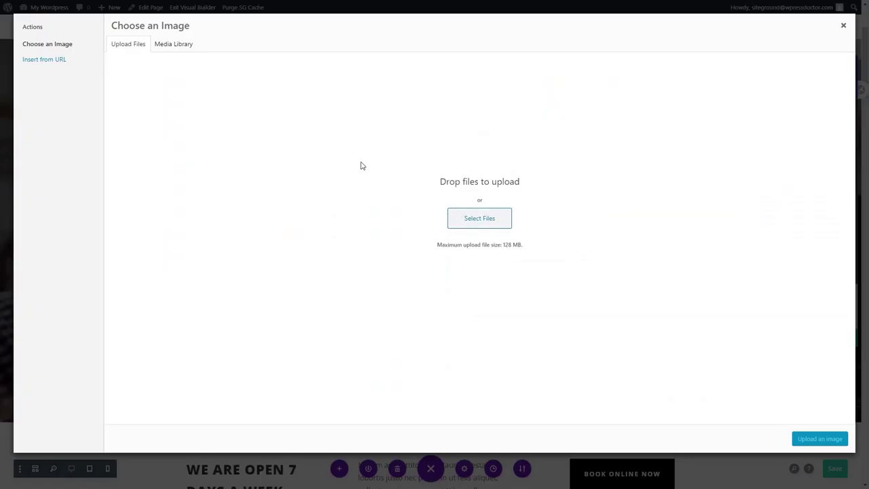
left_click(484, 223)
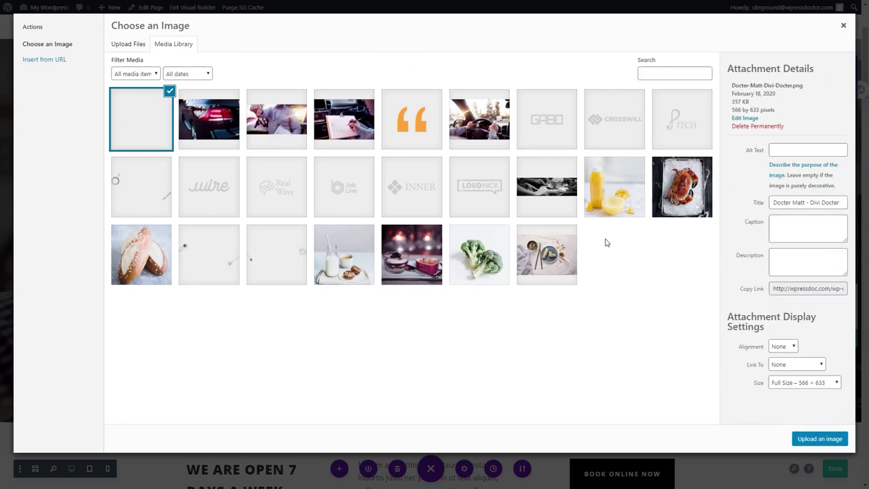
left_click(836, 442)
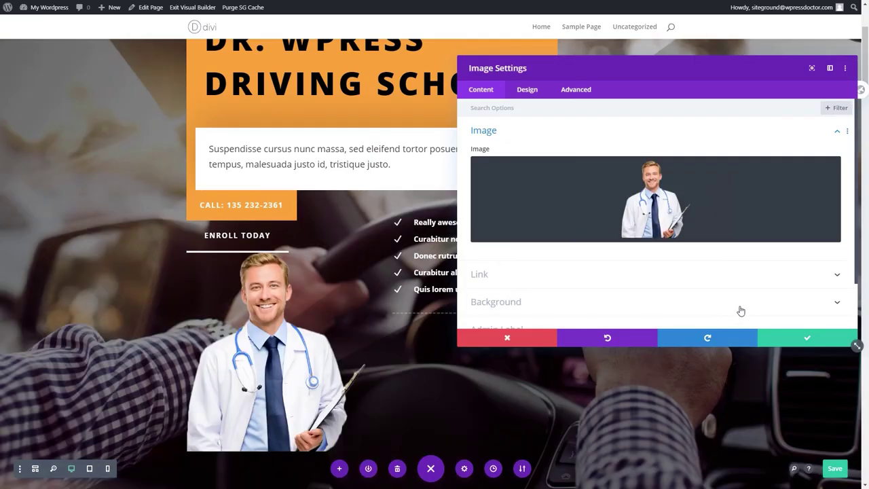
left_click(811, 332)
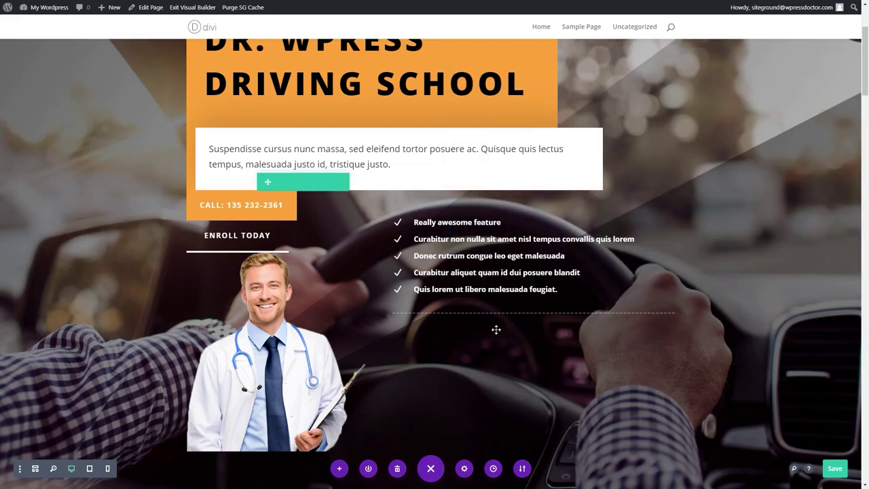
Replace the hero section's background image with driving_school-28.jpg from the media library and save the page.
scroll(421, 176, "up", 3)
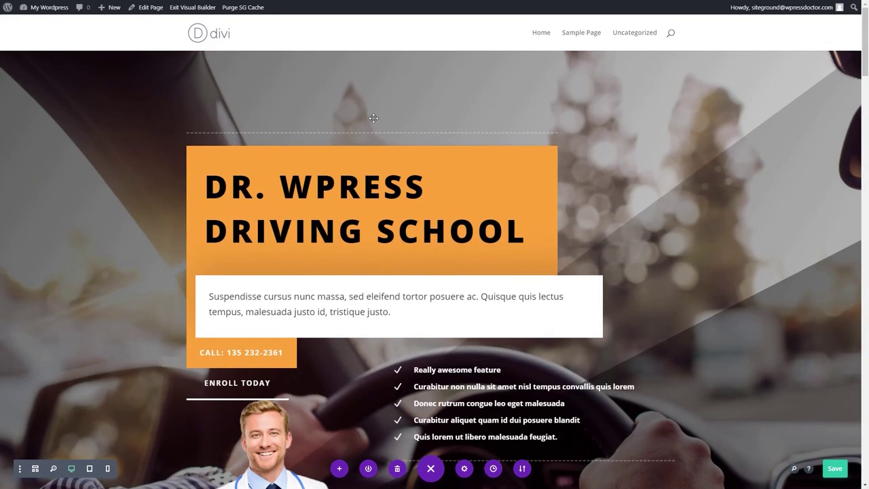
left_click(23, 61)
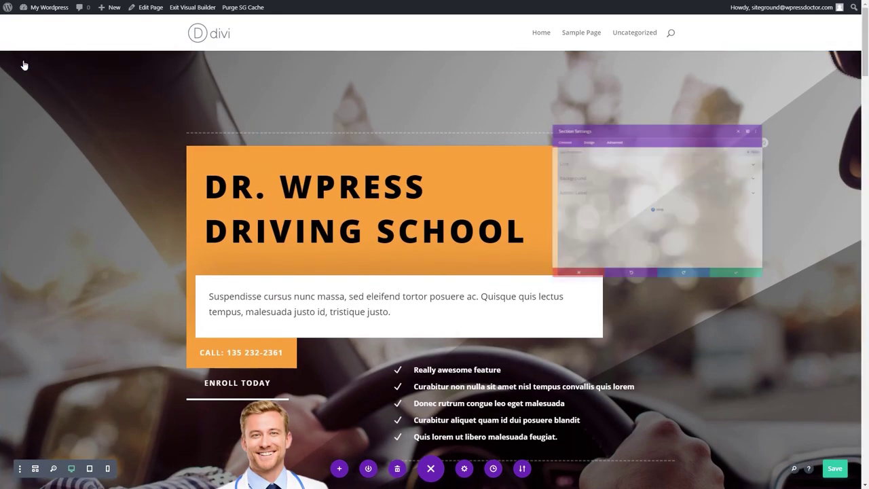
left_click(507, 166)
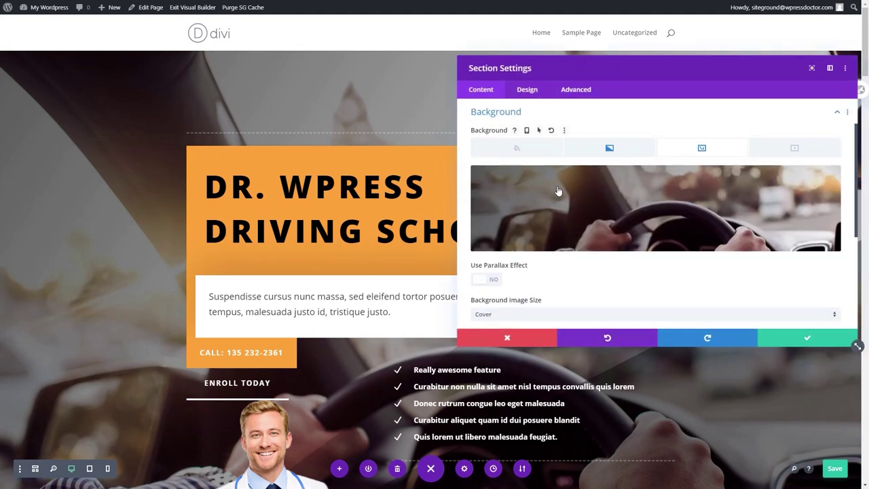
left_click(657, 213)
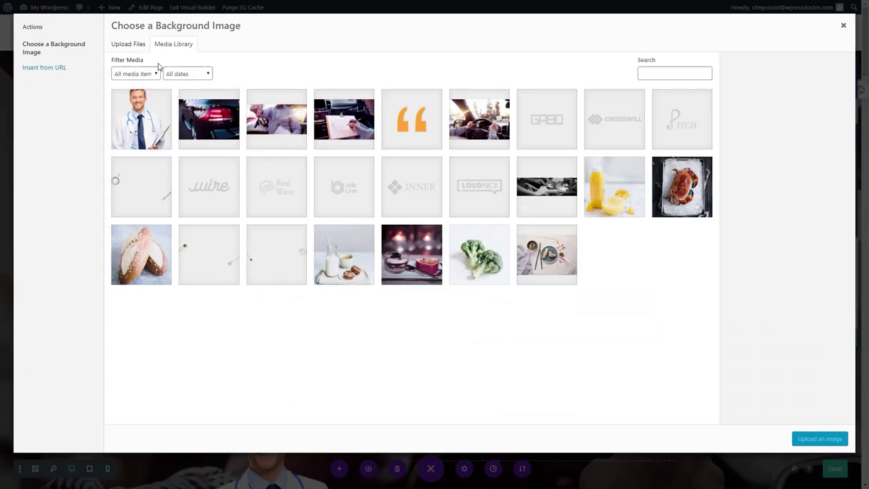
left_click(215, 124)
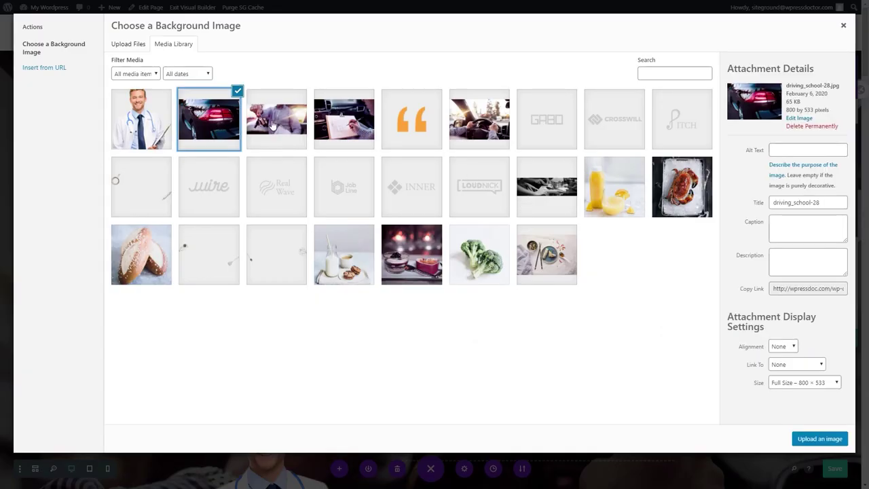
left_click(820, 438)
left_click(764, 337)
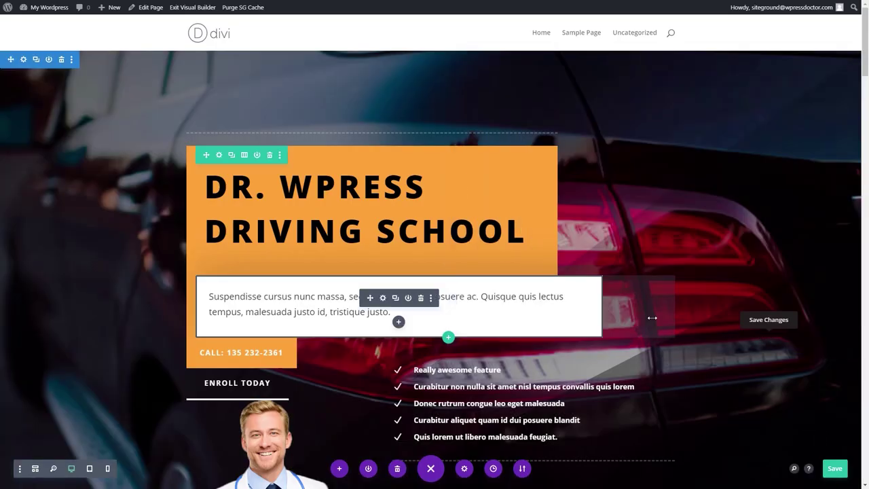
left_click(835, 468)
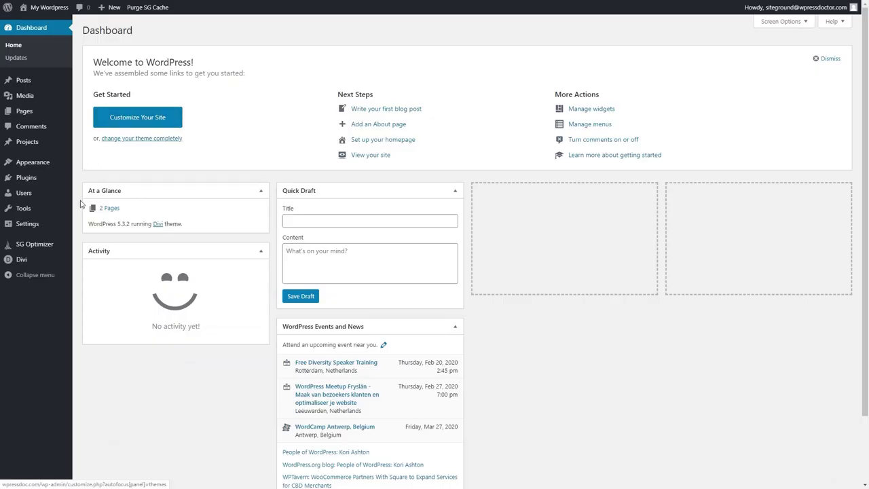
In the site's reading settings, make the homepage display the static page "Home" and save the changes.
mouse_move(30, 231)
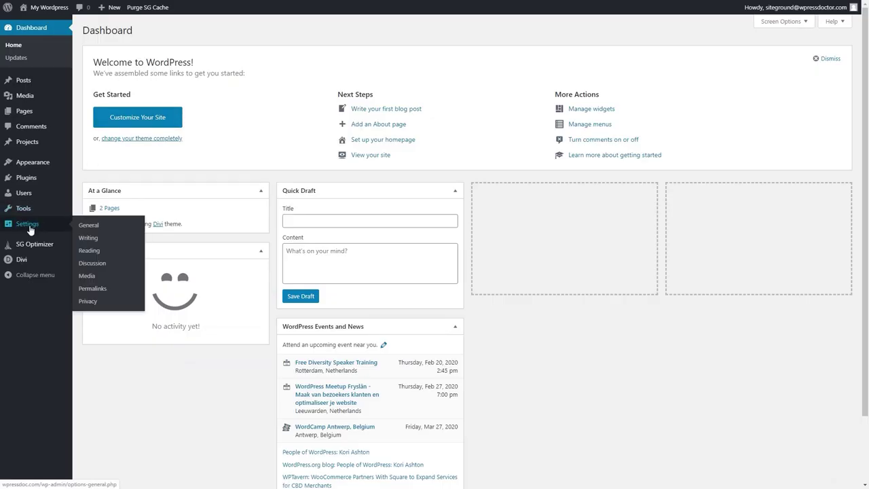
left_click(90, 250)
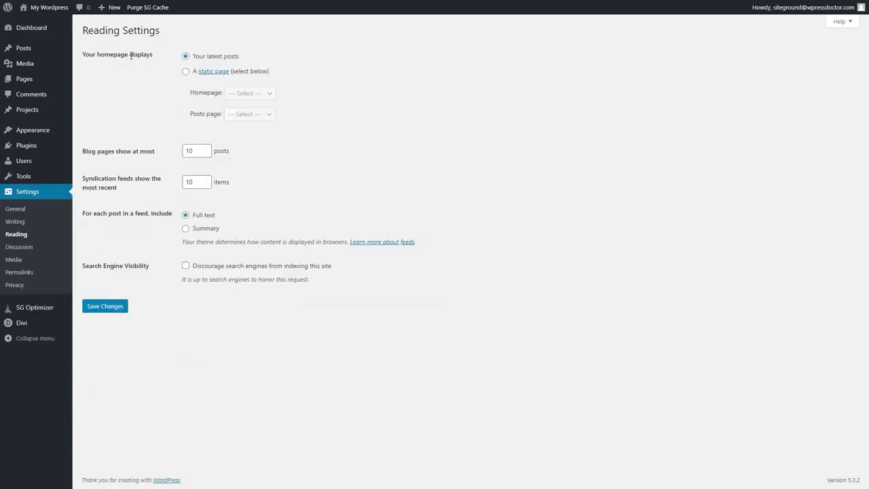
left_click(186, 71)
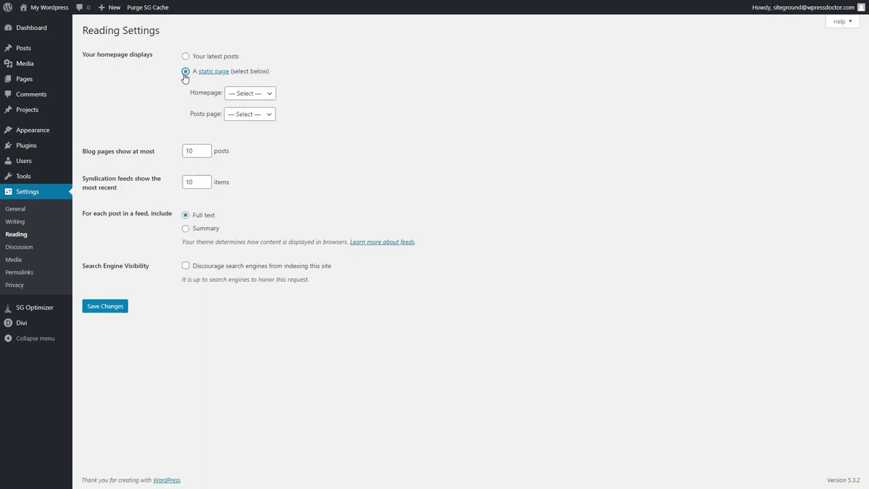
left_click(245, 95)
left_click(248, 115)
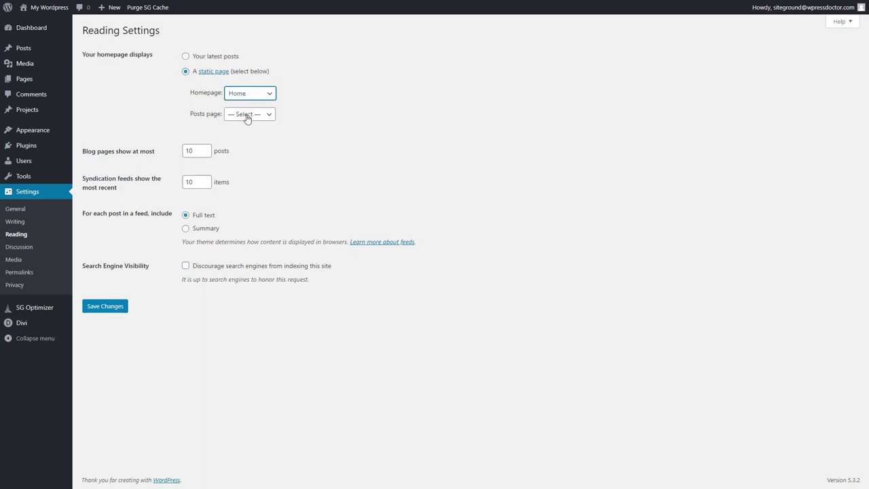
left_click(106, 307)
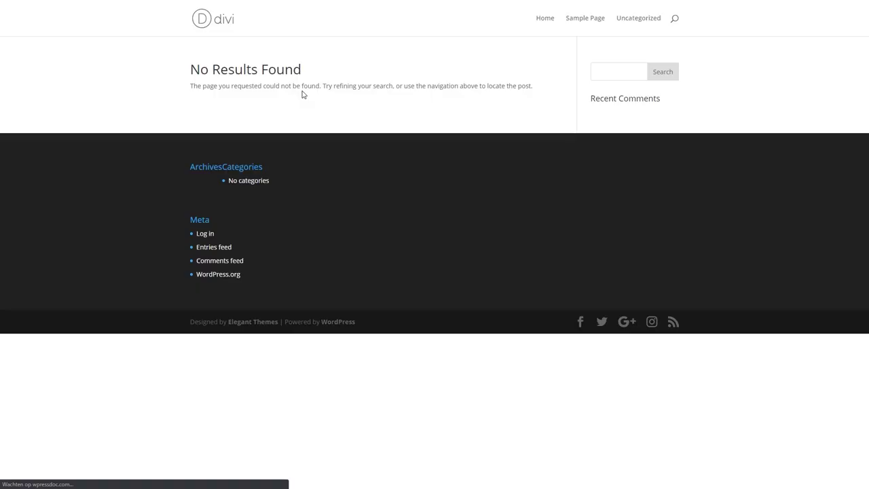